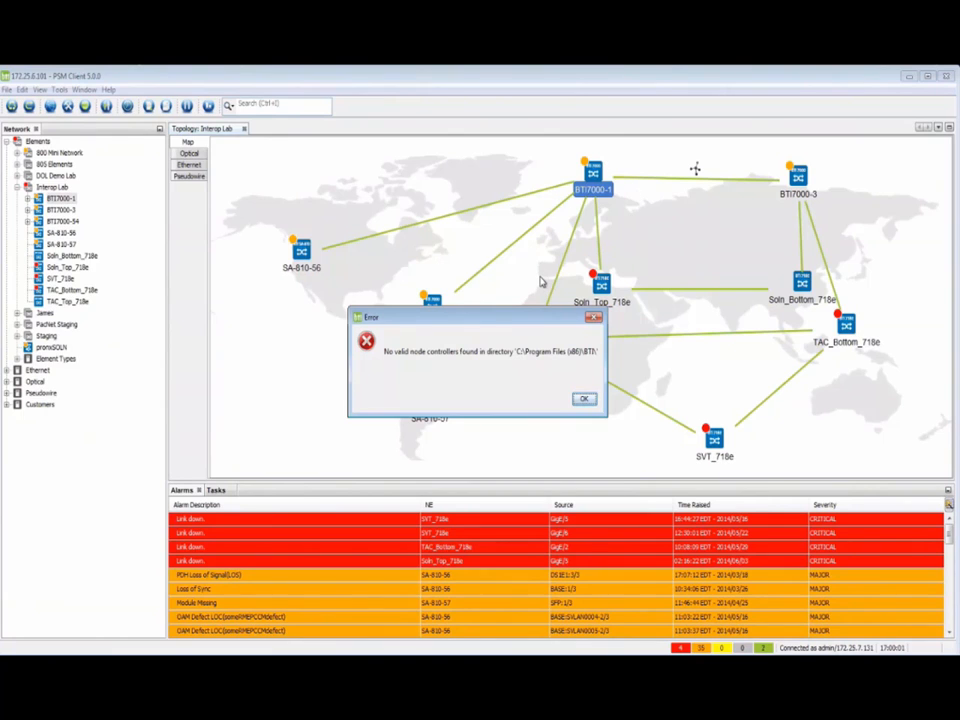
# Dismiss the node controller error and return to the Interop Lab topology map.
pyautogui.click(584, 399)
pyautogui.click(512, 356)
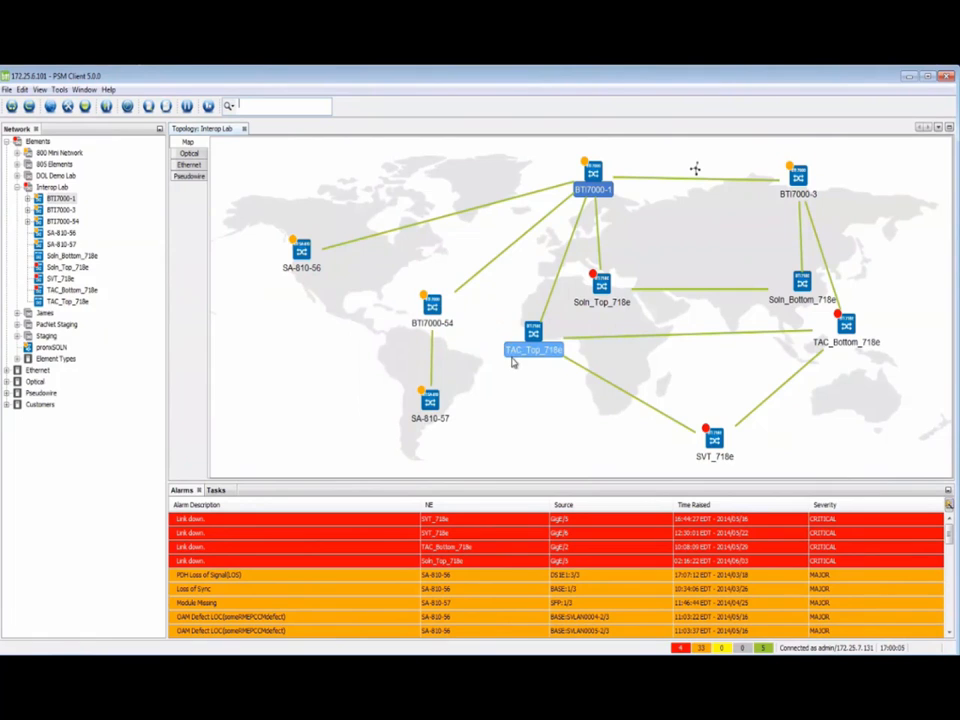
pyautogui.click(476, 351)
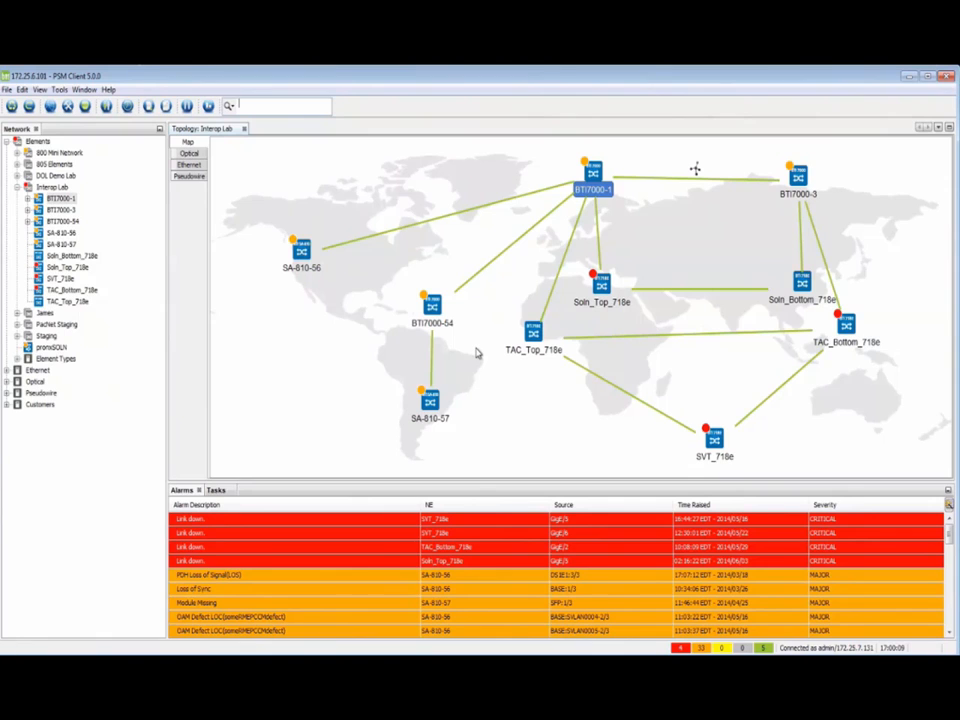
pyautogui.moveTo(476, 348); pyautogui.dragTo(536, 211)
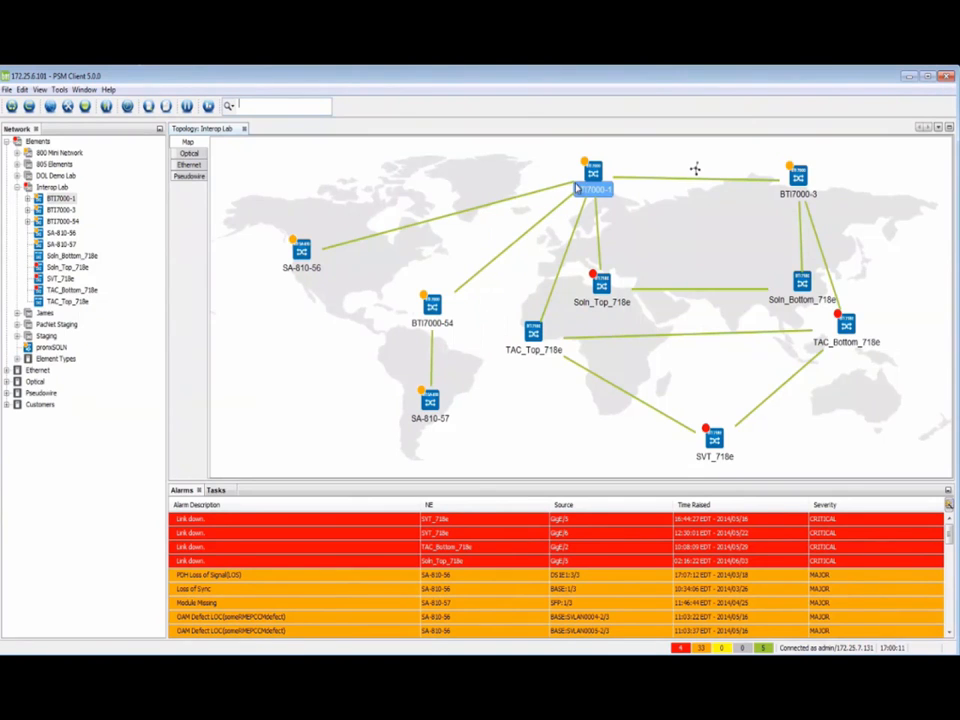
pyautogui.moveTo(593, 185)
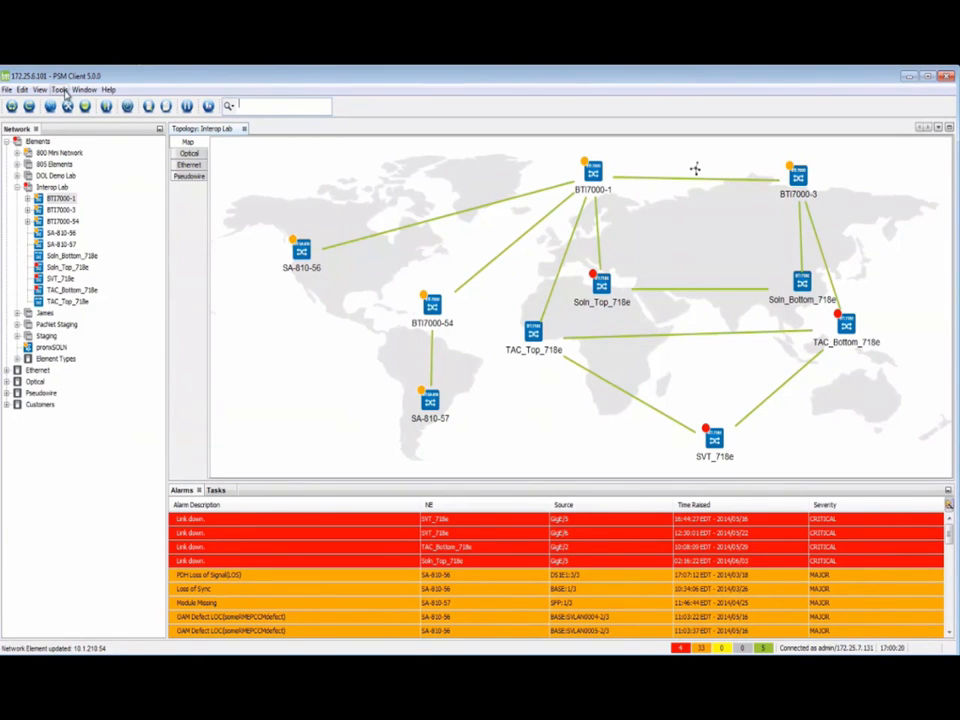
# Display the Node Controller install settings among the utilities options.
pyautogui.click(63, 90)
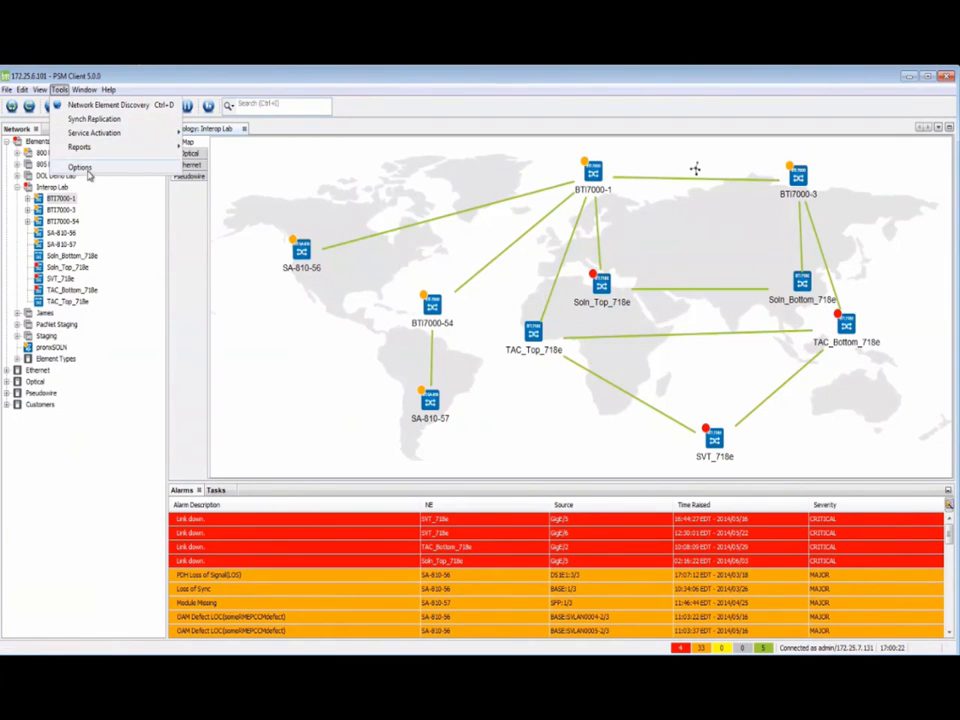
pyautogui.click(86, 171)
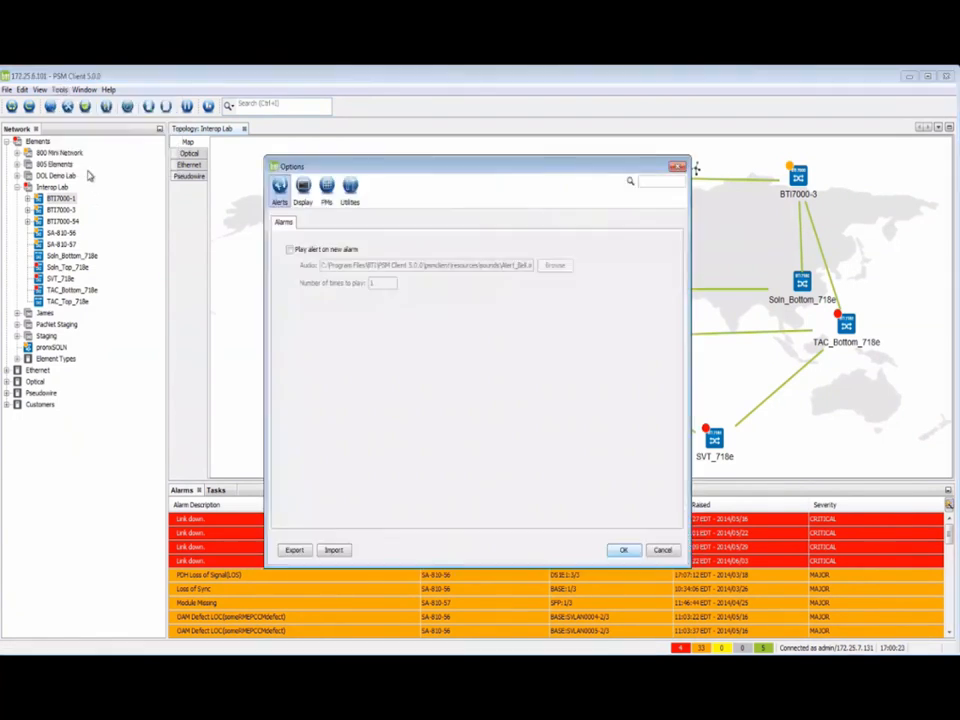
pyautogui.click(351, 188)
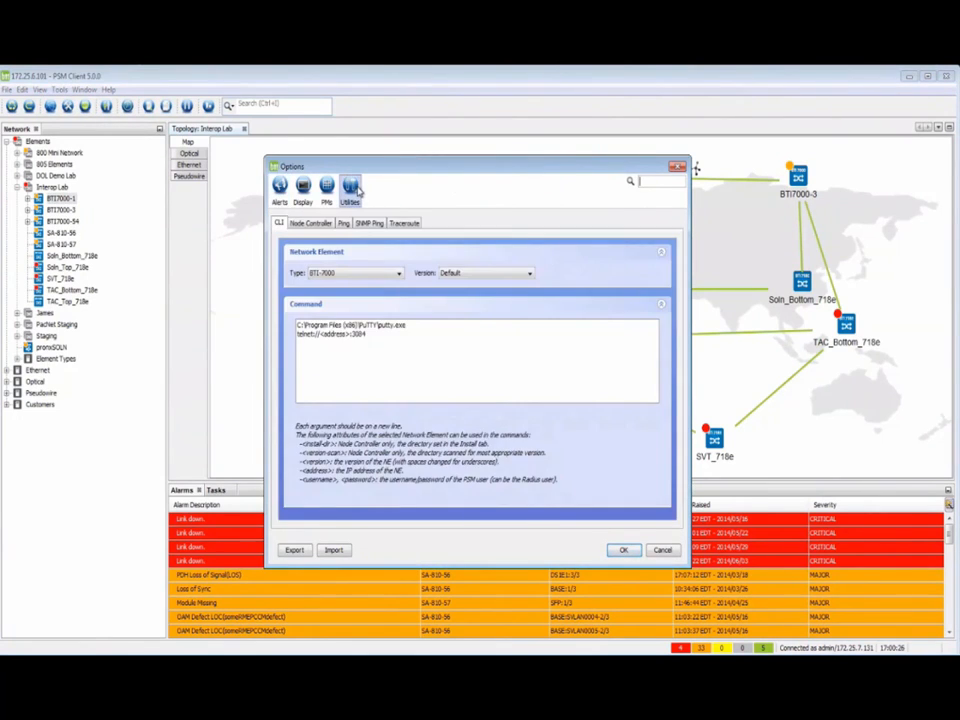
pyautogui.click(318, 228)
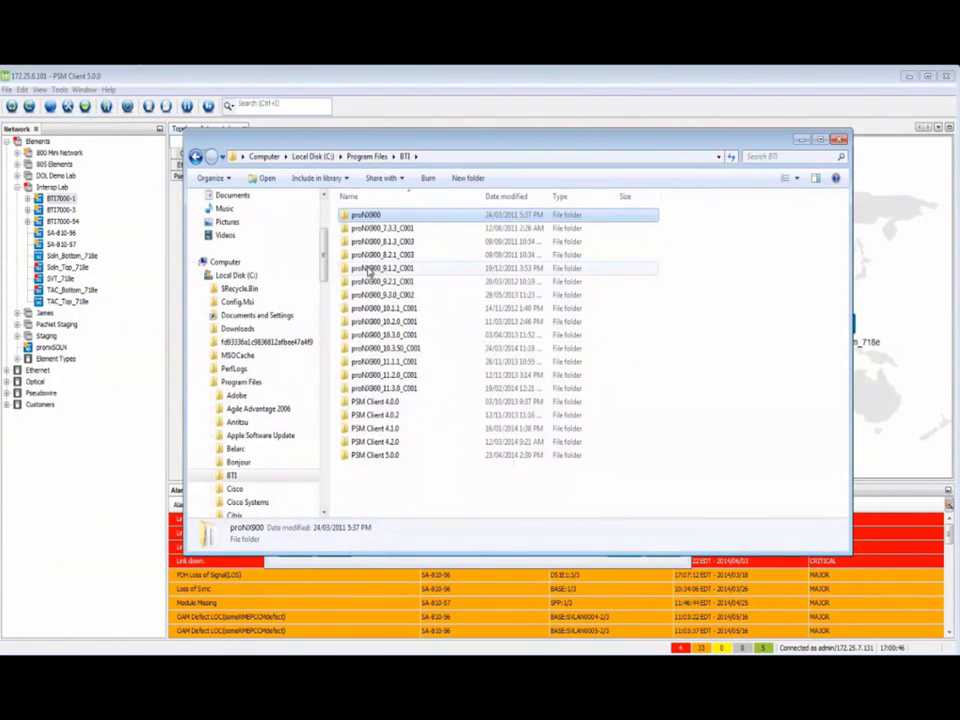
# Copy the path of the BTI folder, C:\Program Files\BTI, from its file explorer window.
pyautogui.click(430, 158)
pyautogui.hotkey('ctrl', 'c')
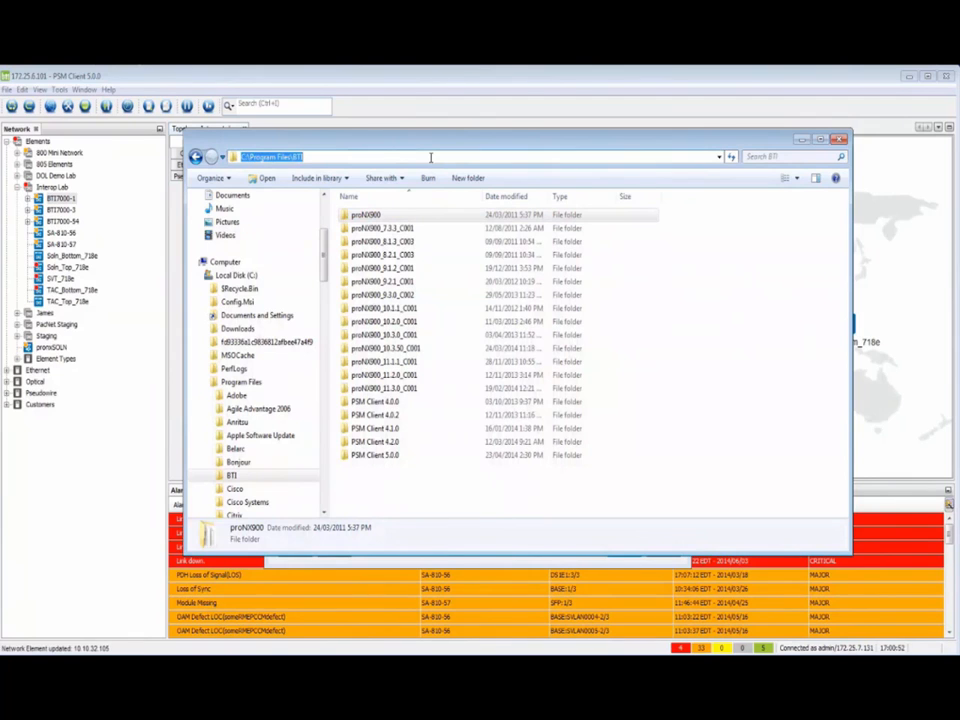
pyautogui.press('Return')
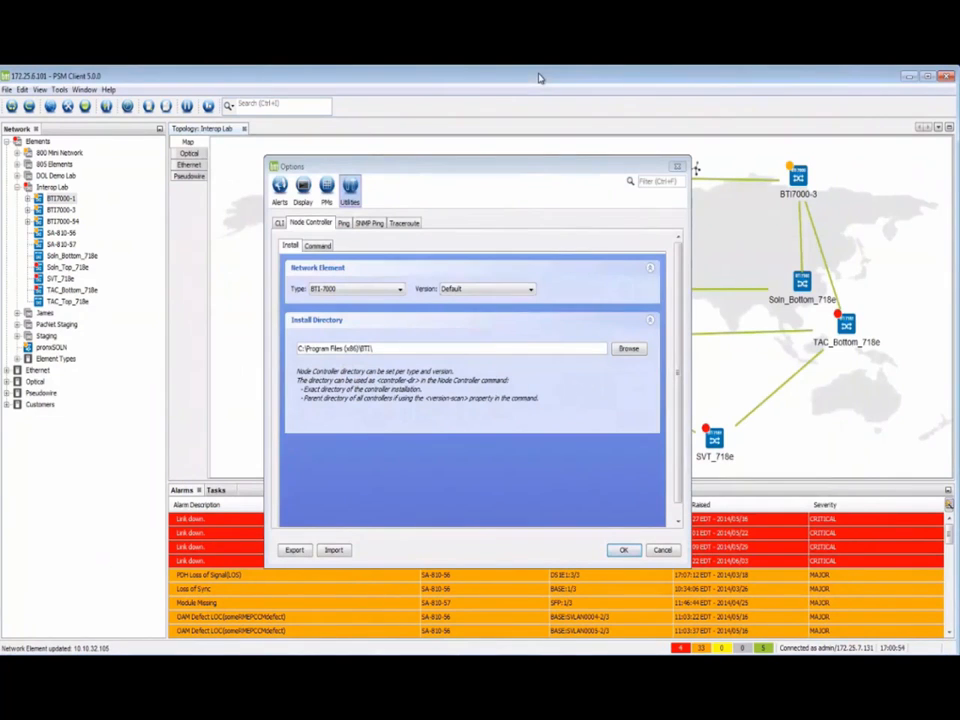
# Set the BTI-7000 node controller install directory to C:\Program Files\BTI and save the options.
pyautogui.click(410, 349)
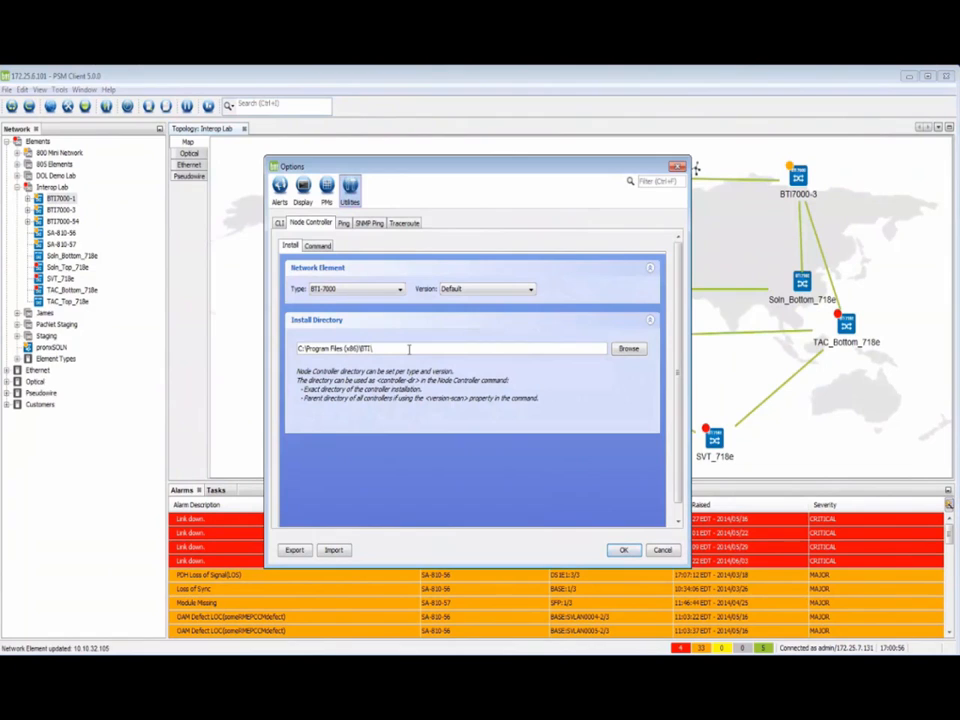
pyautogui.moveTo(410, 349); pyautogui.dragTo(293, 348)
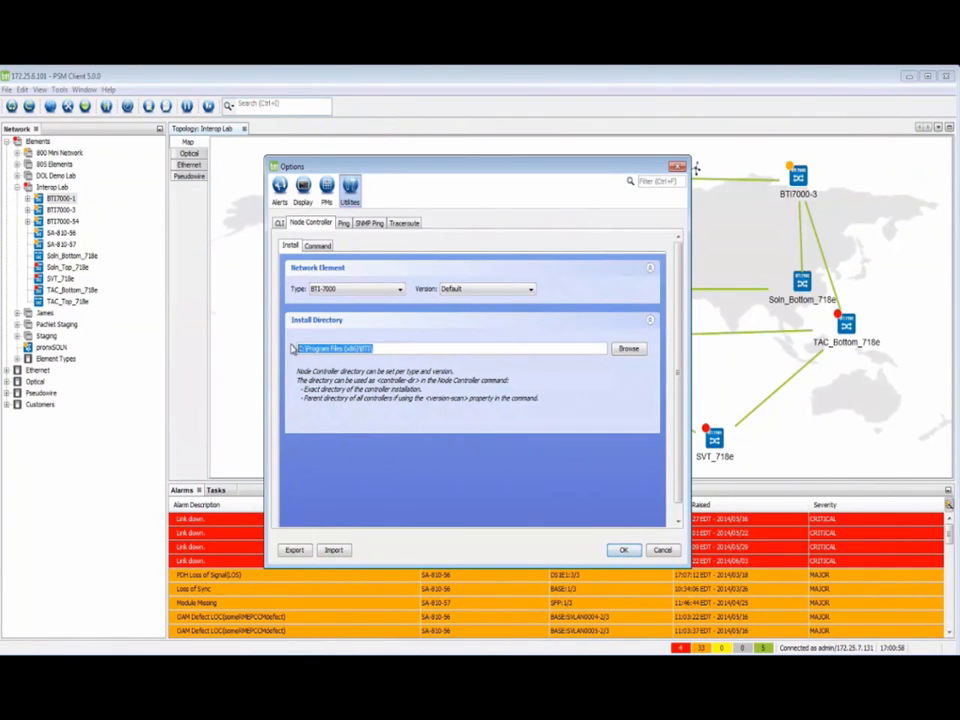
pyautogui.hotkey('ctrl', 'v')
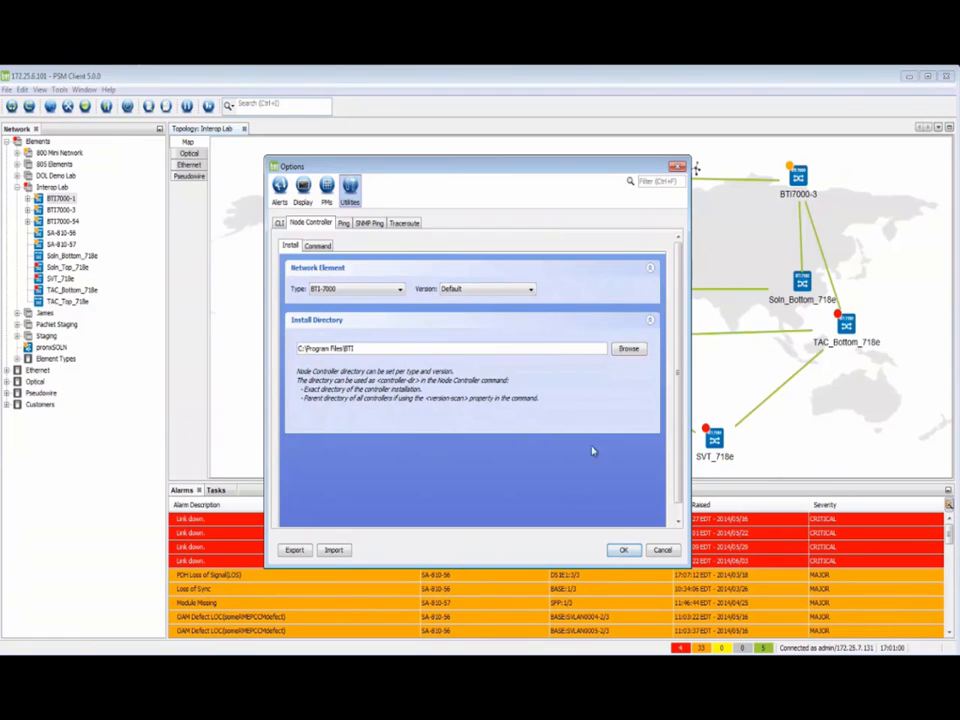
pyautogui.click(621, 550)
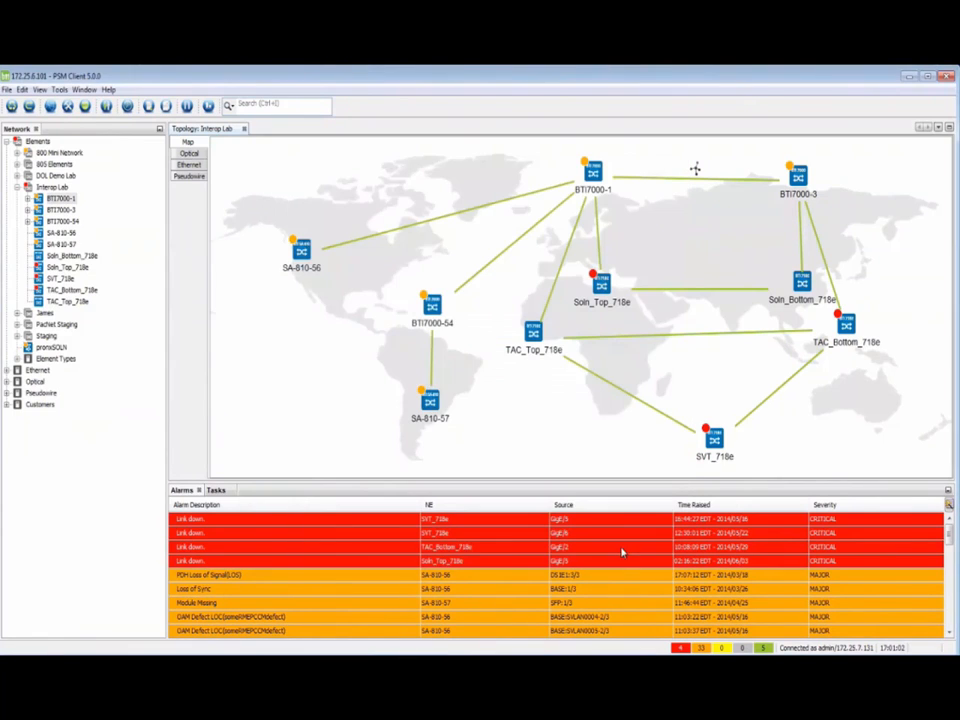
# Launch the node controller for the BTI7000-1 element and minimize its window once the shelf has loaded.
pyautogui.click(589, 177)
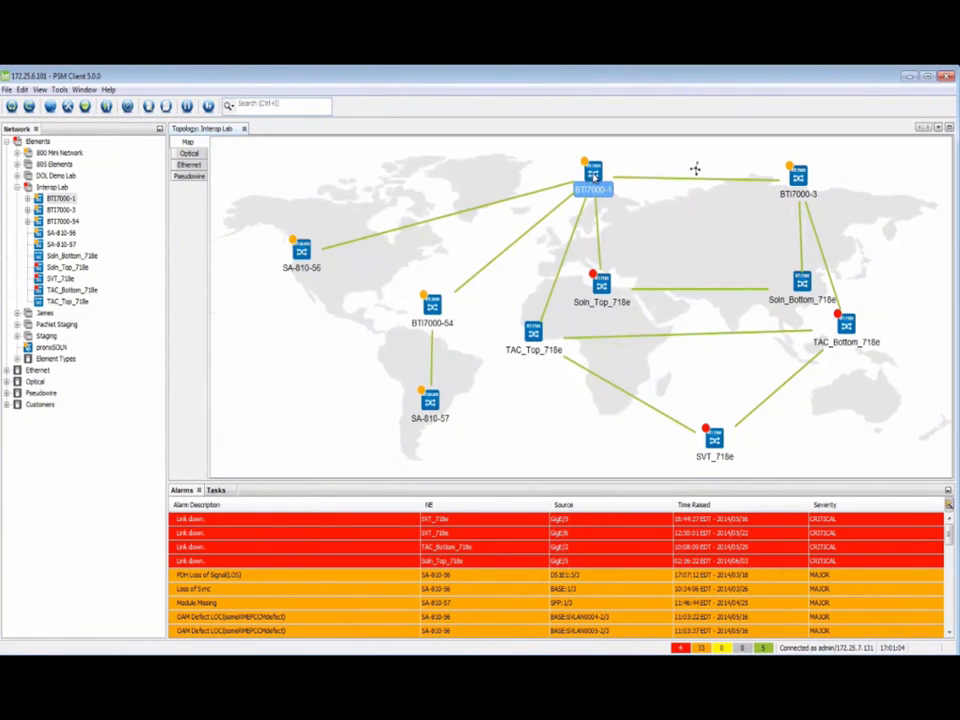
pyautogui.rightClick(595, 177)
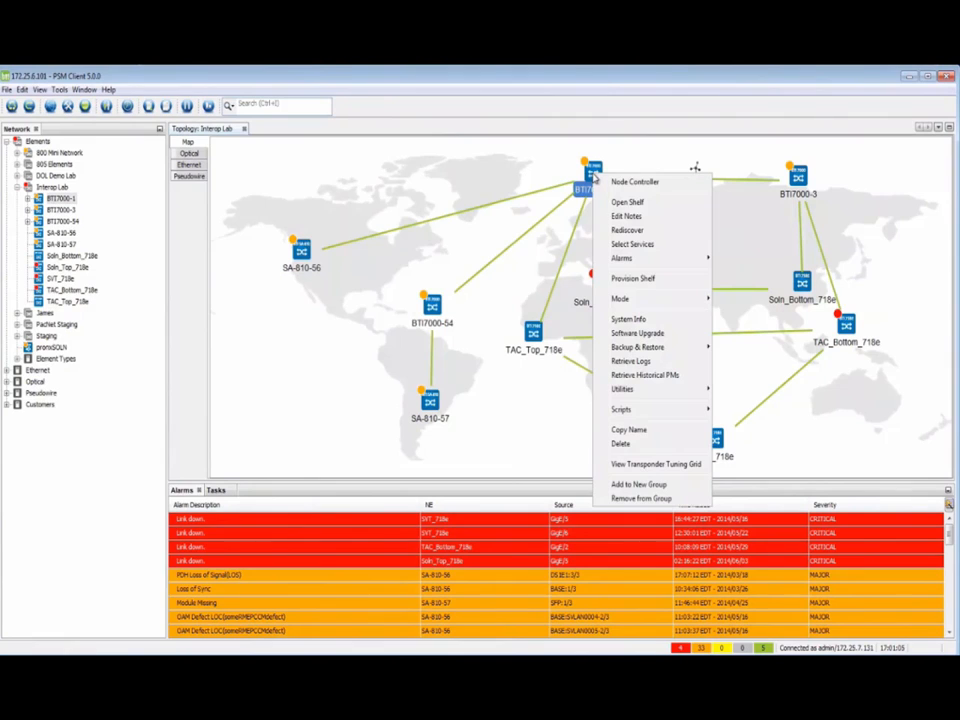
pyautogui.click(624, 186)
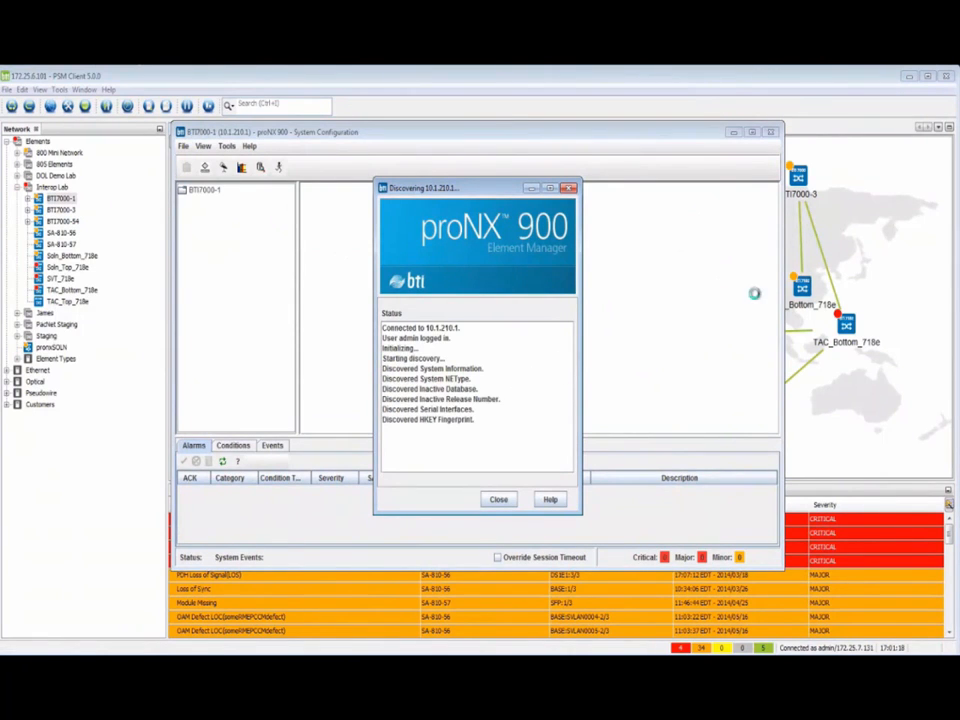
pyautogui.click(822, 292)
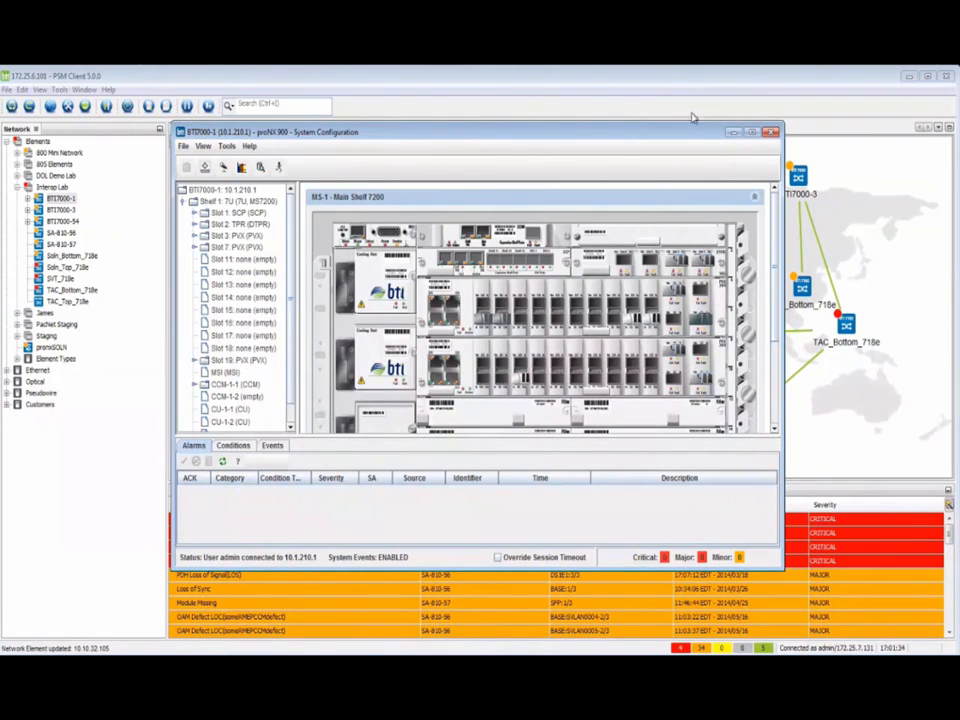
pyautogui.click(734, 133)
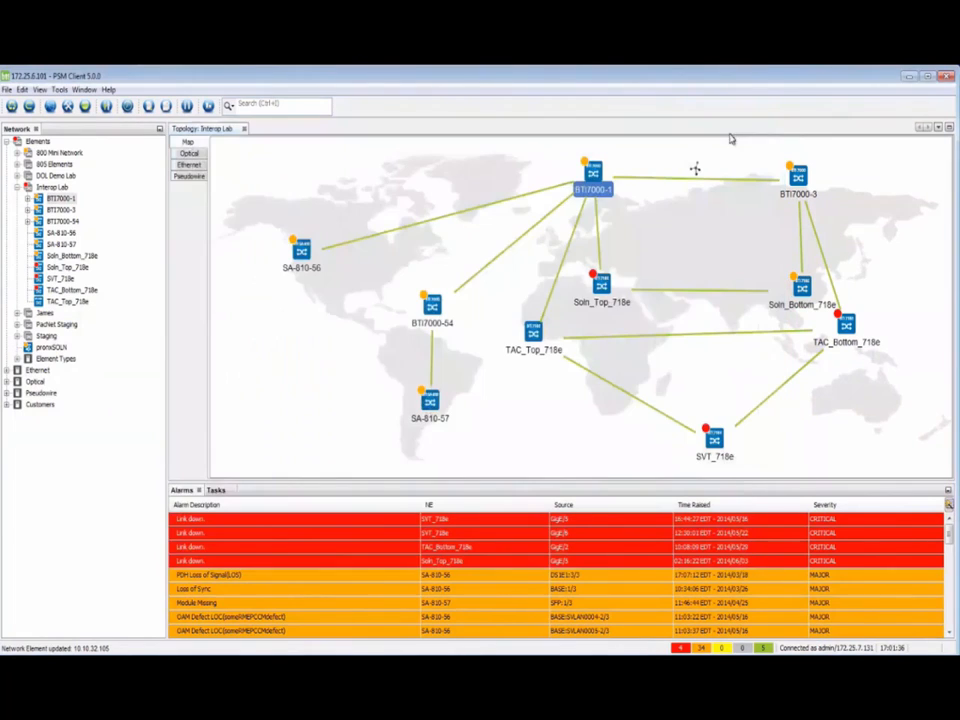
# Try to open a CLI session to the BTI7000-1 element from the topology map.
pyautogui.rightClick(592, 177)
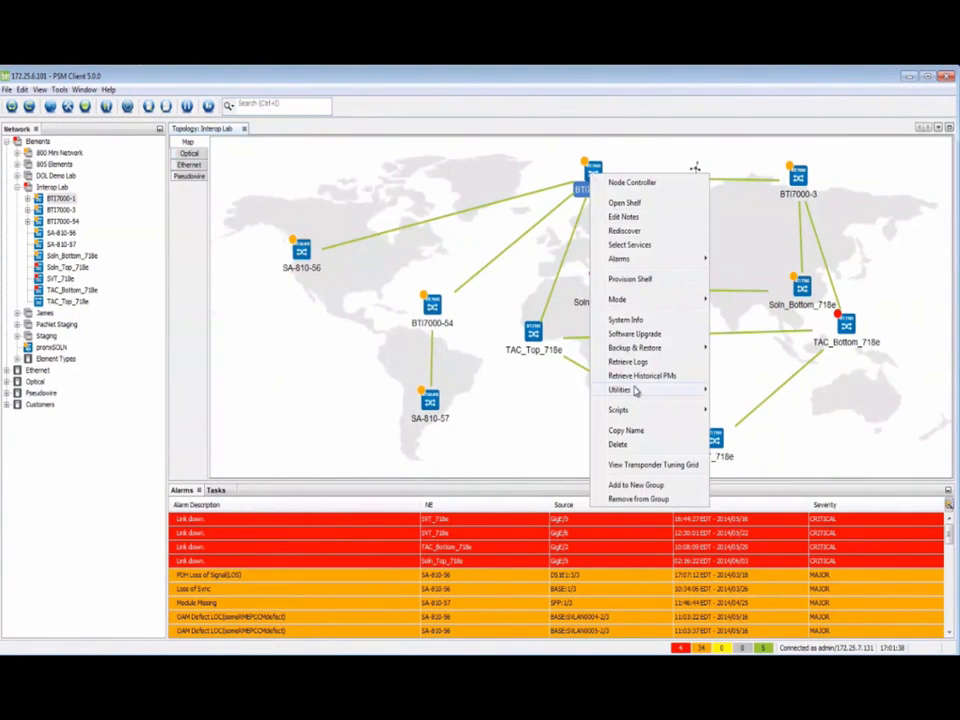
pyautogui.moveTo(660, 392)
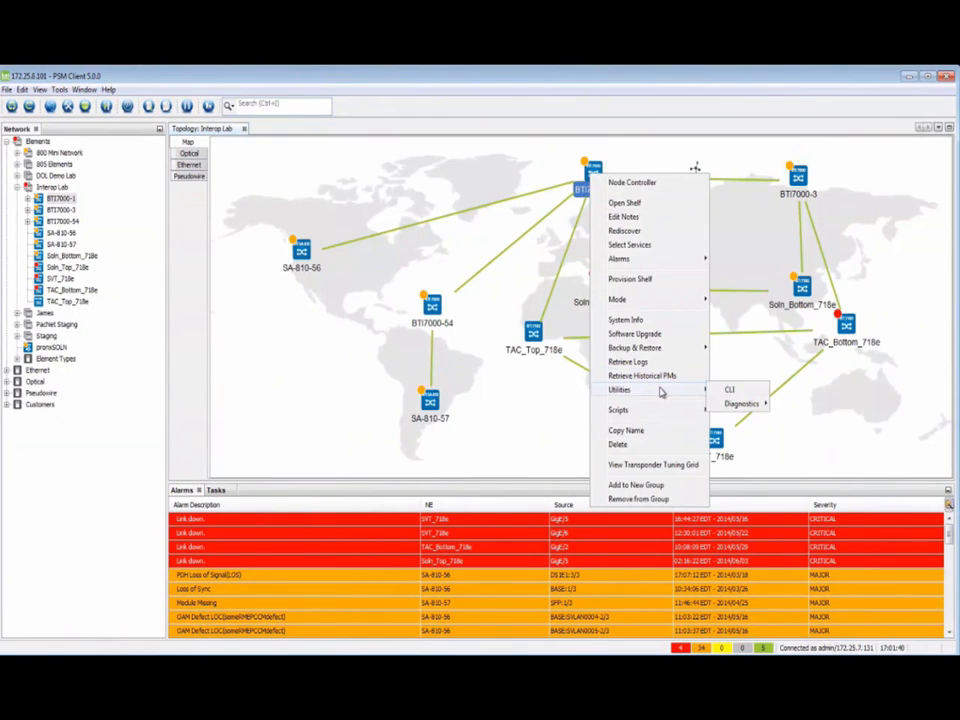
pyautogui.click(733, 392)
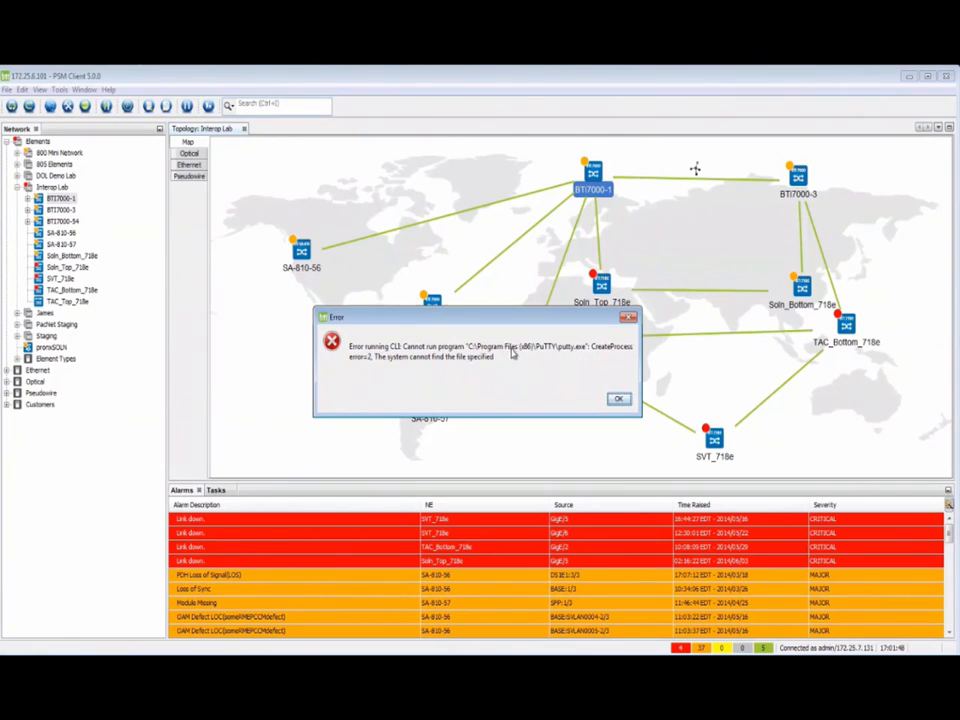
pyautogui.click(620, 401)
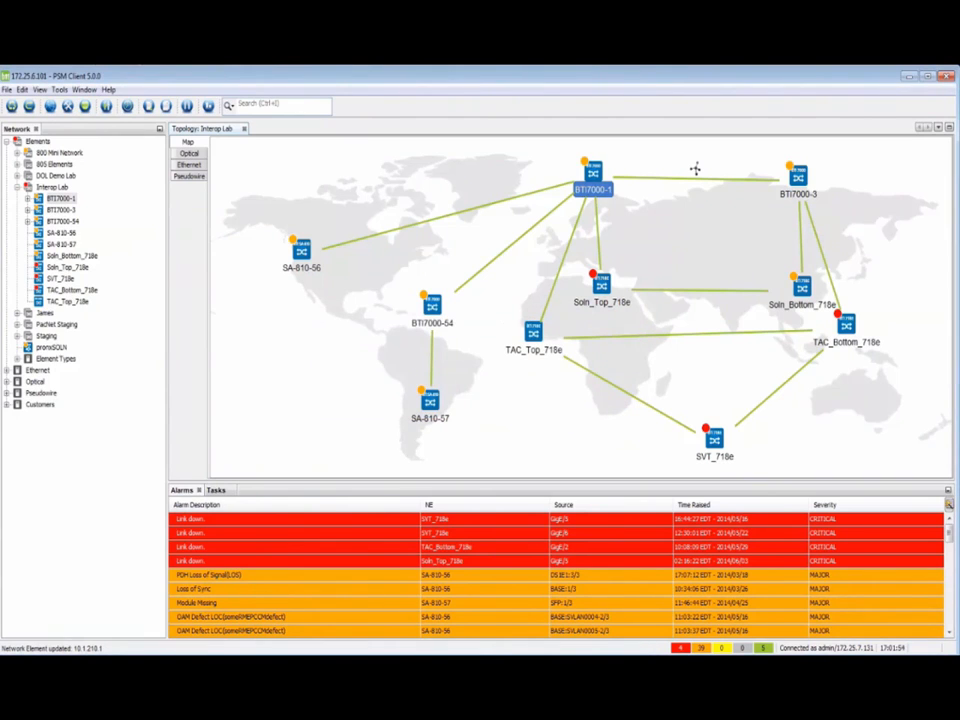
# Look up the target path of the installed SSH, Telnet and Rlogin client in its shortcut properties.
pyautogui.press('super')
pyautogui.press('Up')
pyautogui.press('Up')
pyautogui.press('Up')
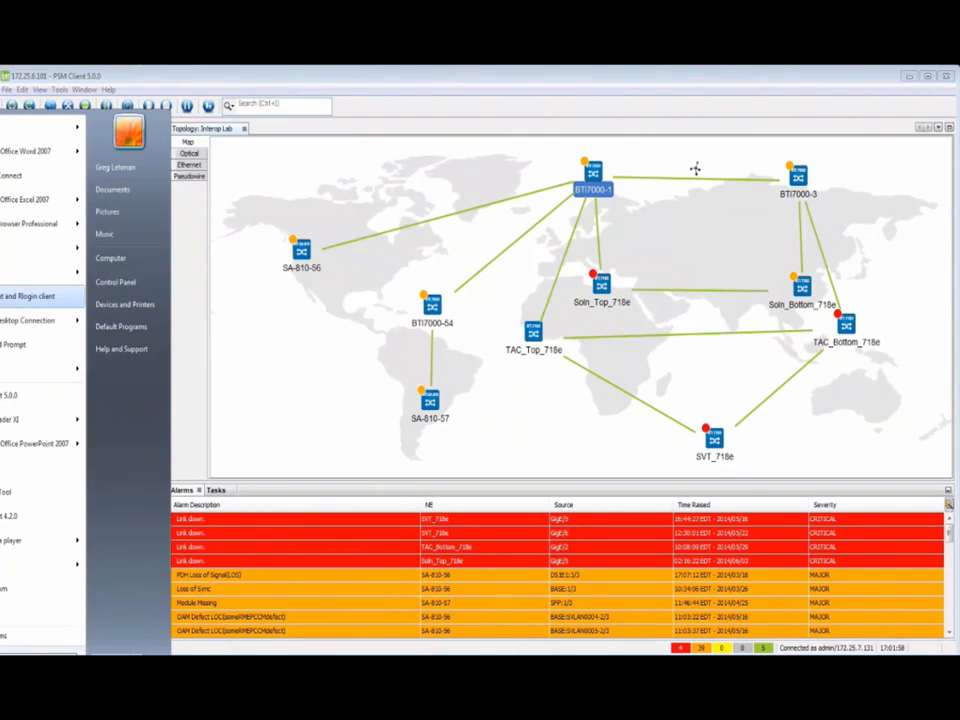
pyautogui.rightClick(2, 291)
pyautogui.click(4, 386)
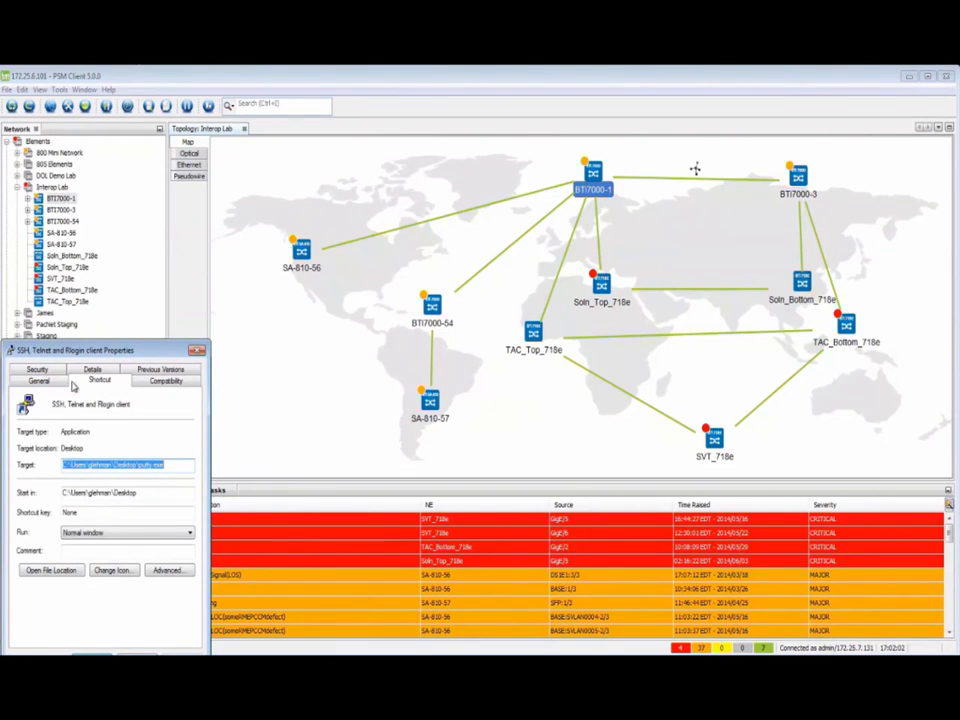
# Change the program path in the BTI-7000 CLI command to putty.exe in the personal Desktop folder, keeping the telnet line, and save the options.
pyautogui.click(60, 89)
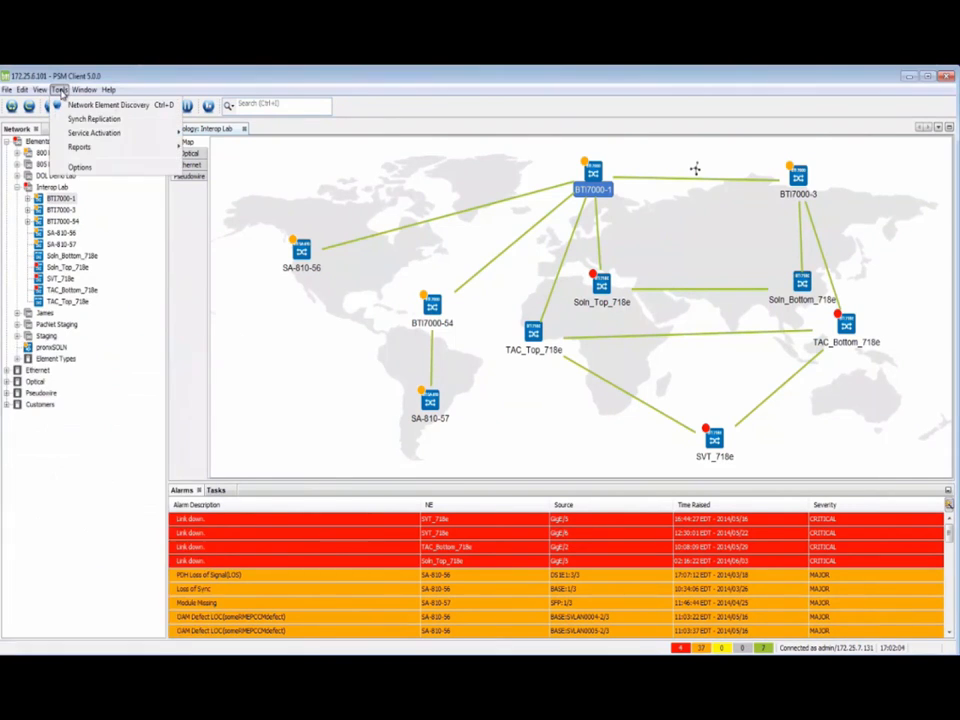
pyautogui.click(82, 168)
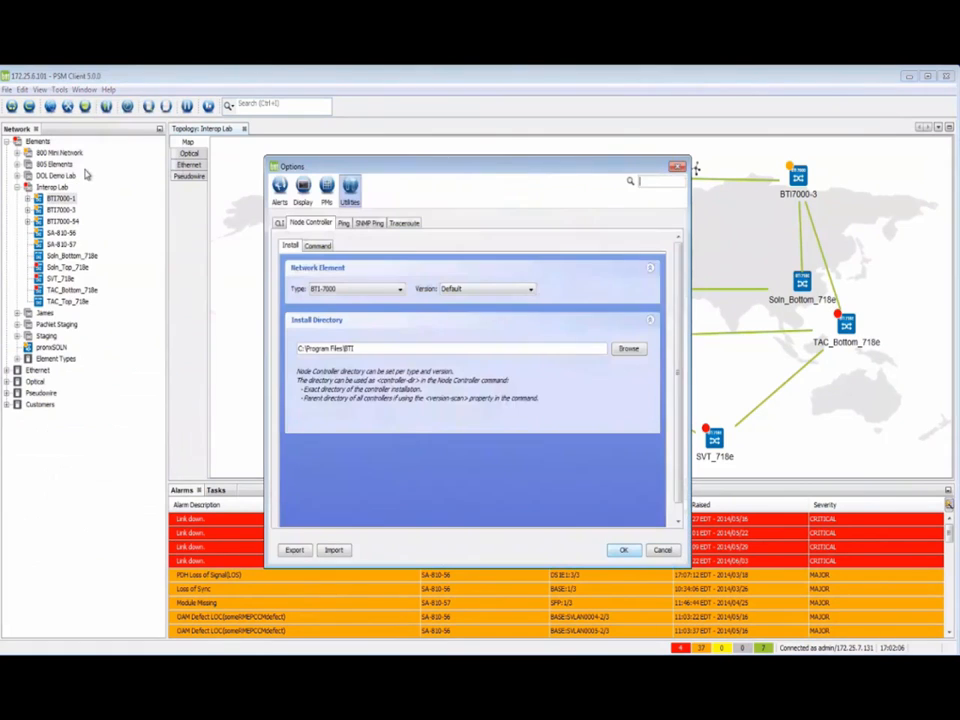
pyautogui.click(280, 223)
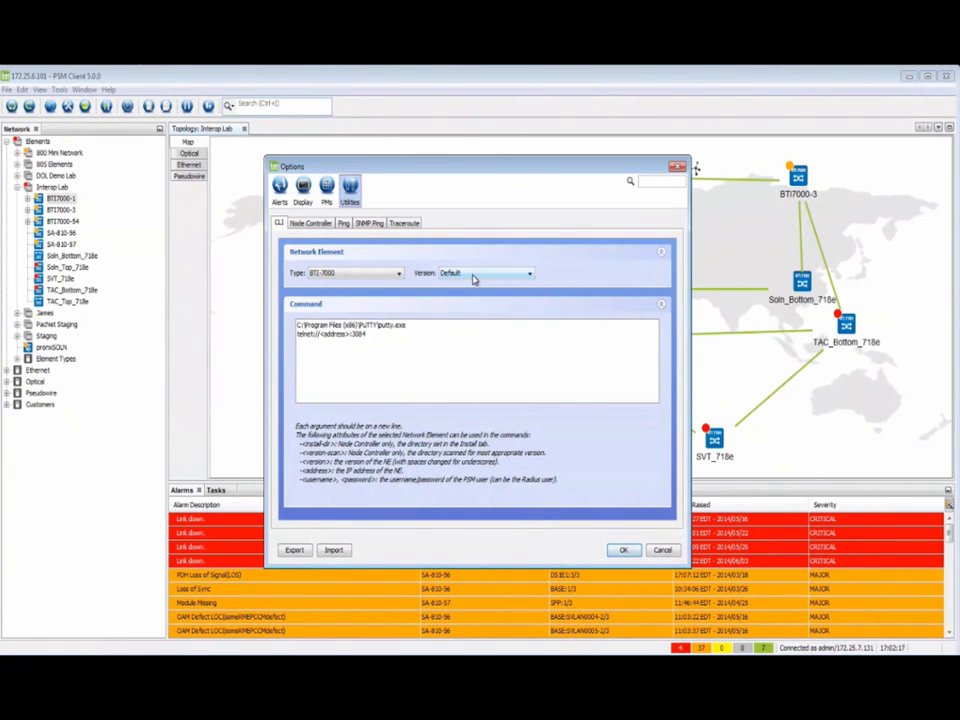
pyautogui.click(409, 325)
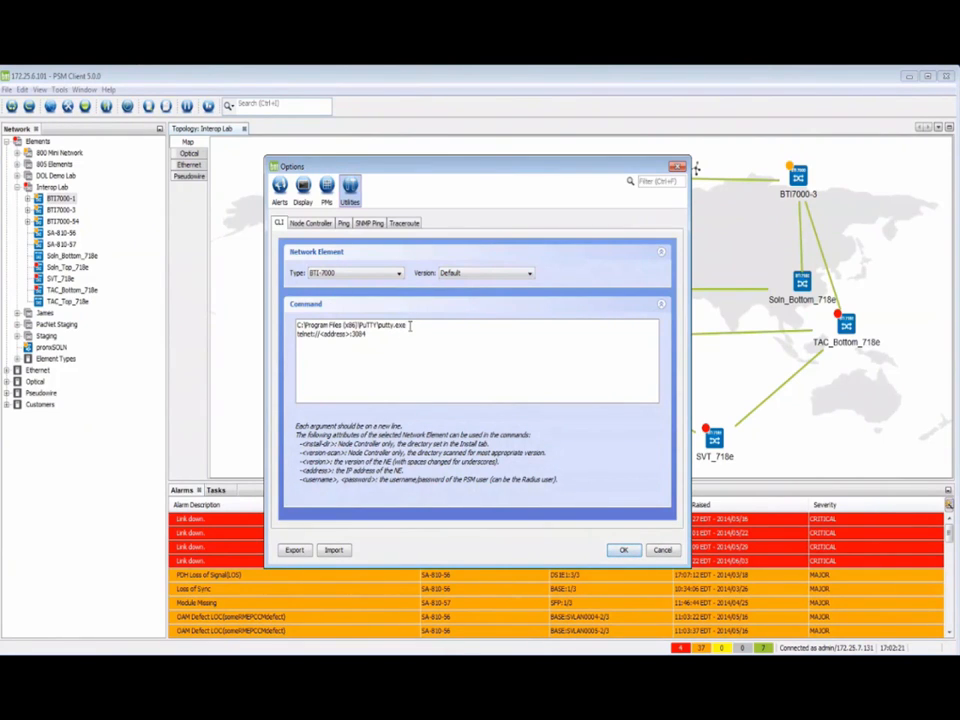
pyautogui.press('BackSpace')
pyautogui.press('BackSpace')
pyautogui.press('BackSpace')
pyautogui.press('BackSpace')
pyautogui.press('BackSpace')
pyautogui.press('BackSpace')
pyautogui.press('BackSpace')
pyautogui.press('BackSpace')
pyautogui.press('BackSpace')
pyautogui.press('BackSpace')
pyautogui.press('BackSpace')
pyautogui.press('BackSpace')
pyautogui.press('BackSpace')
pyautogui.press('BackSpace')
pyautogui.press('BackSpace')
pyautogui.press('BackSpace')
pyautogui.press('BackSpace')
pyautogui.press('BackSpace')
pyautogui.press('BackSpace')
pyautogui.press('BackSpace')
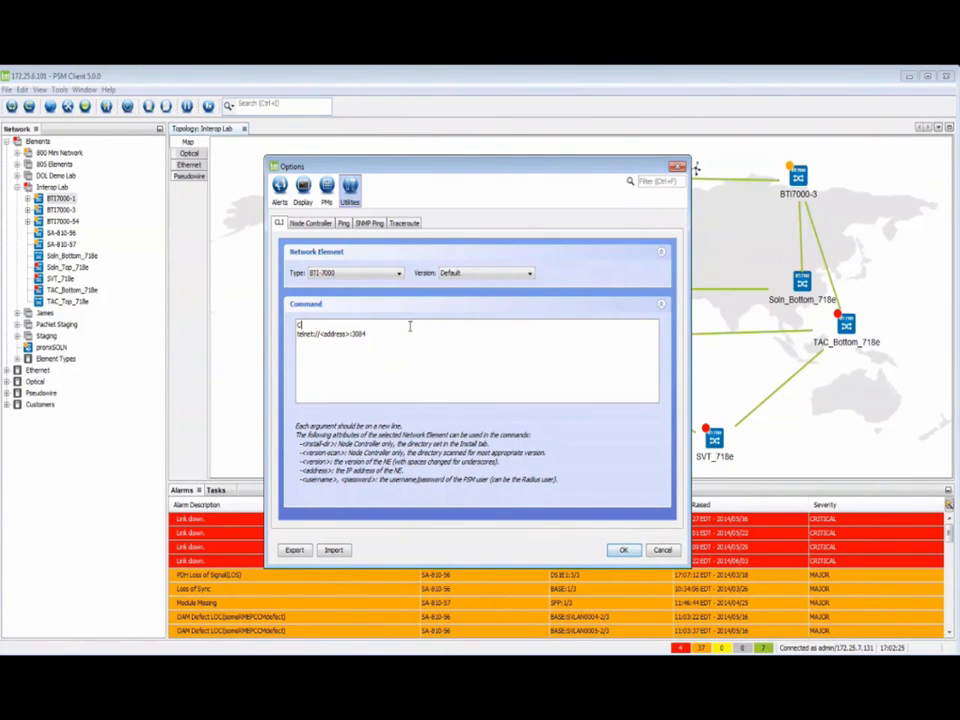
pyautogui.write('C:\\Users\\glehman\\Desktop\\putty.exe')
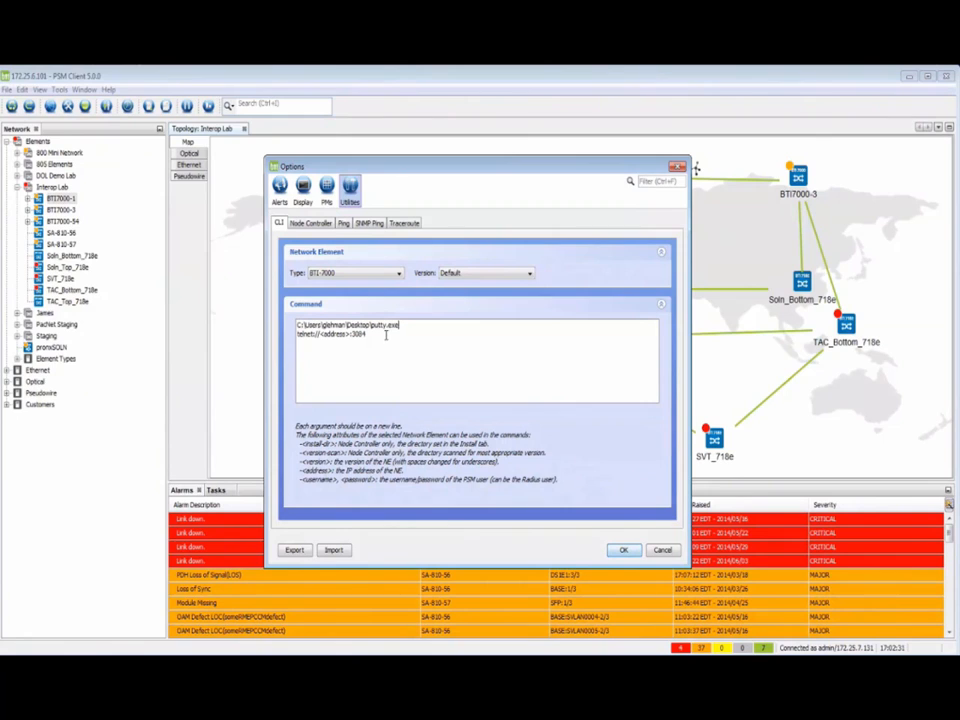
pyautogui.click(622, 551)
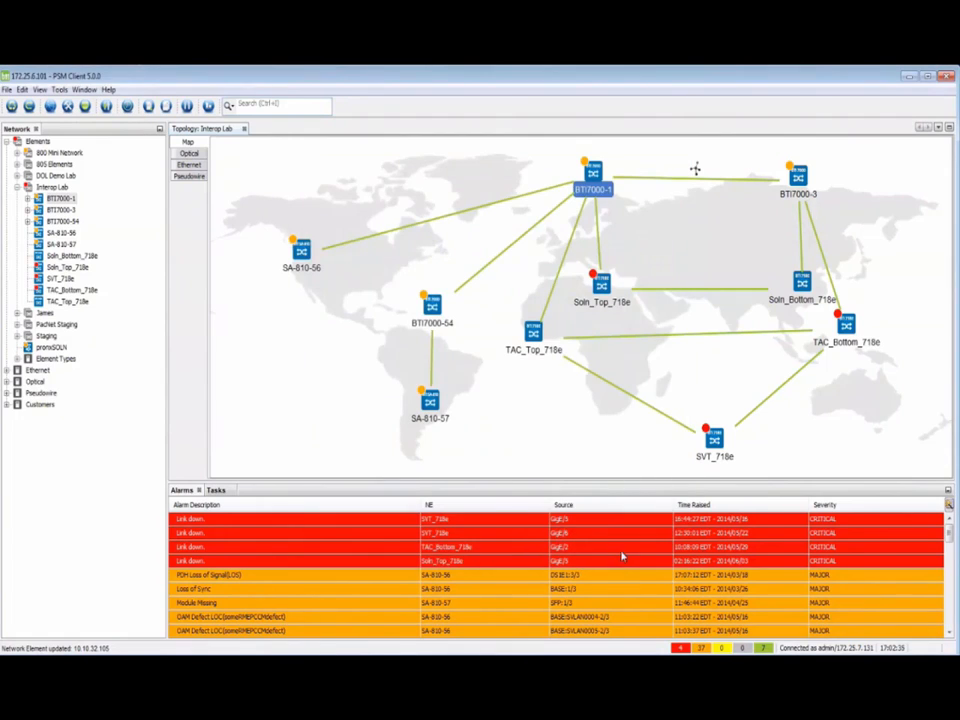
# Open a PuTTY CLI session to the BTI7000-1 element from the topology map.
pyautogui.rightClick(594, 172)
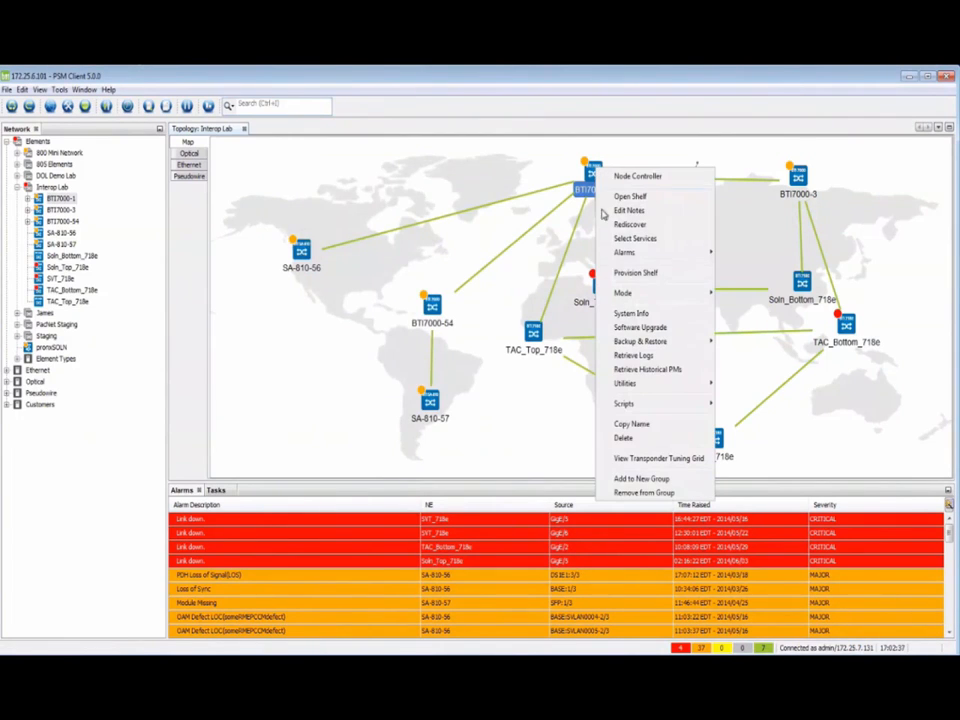
pyautogui.moveTo(663, 392)
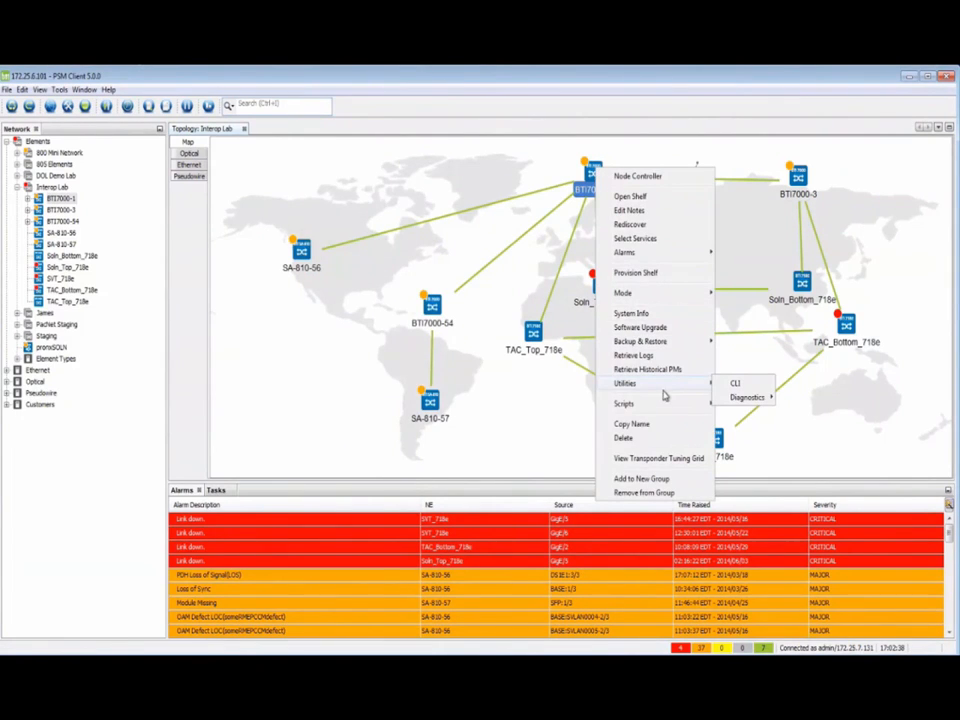
pyautogui.click(737, 384)
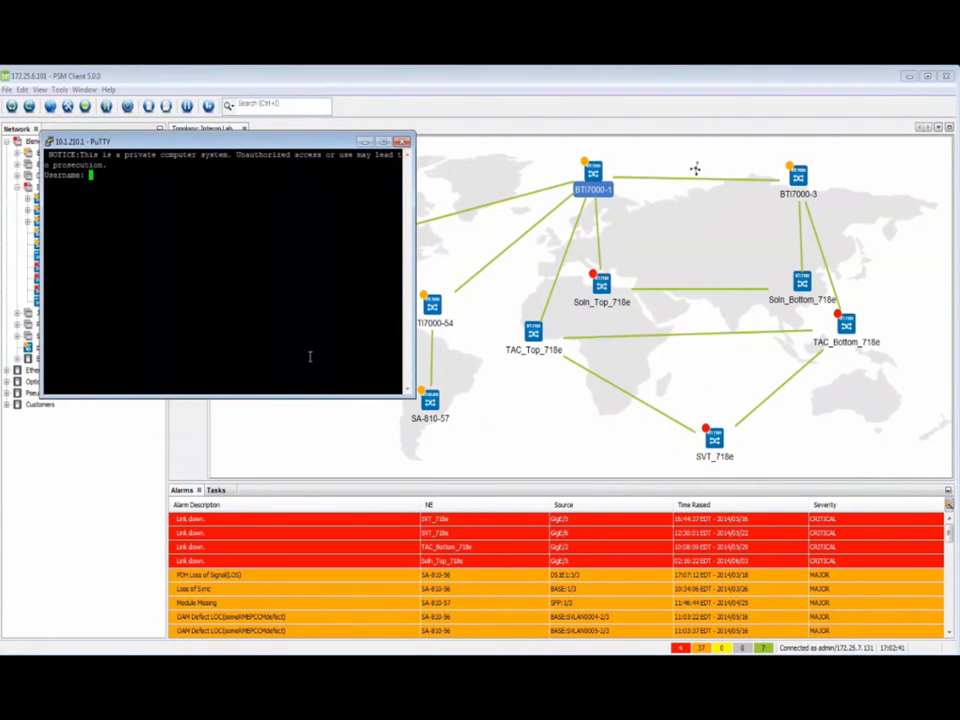